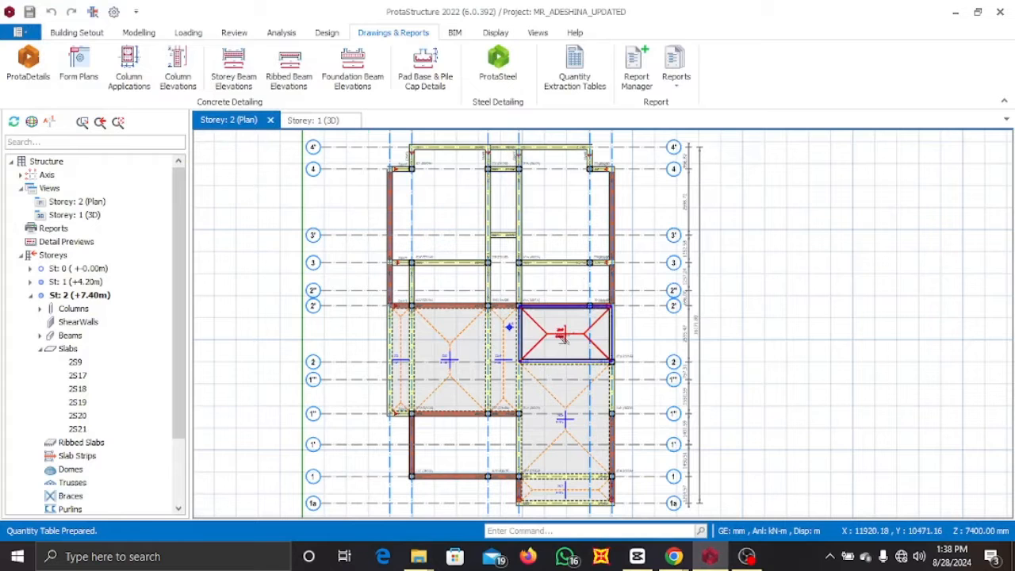
- Open the formwork design of slab 2S17 on storey 2 and examine its plate, joists and shores up close in 3D
{"action": "left_click", "coordinate": [538, 327]}
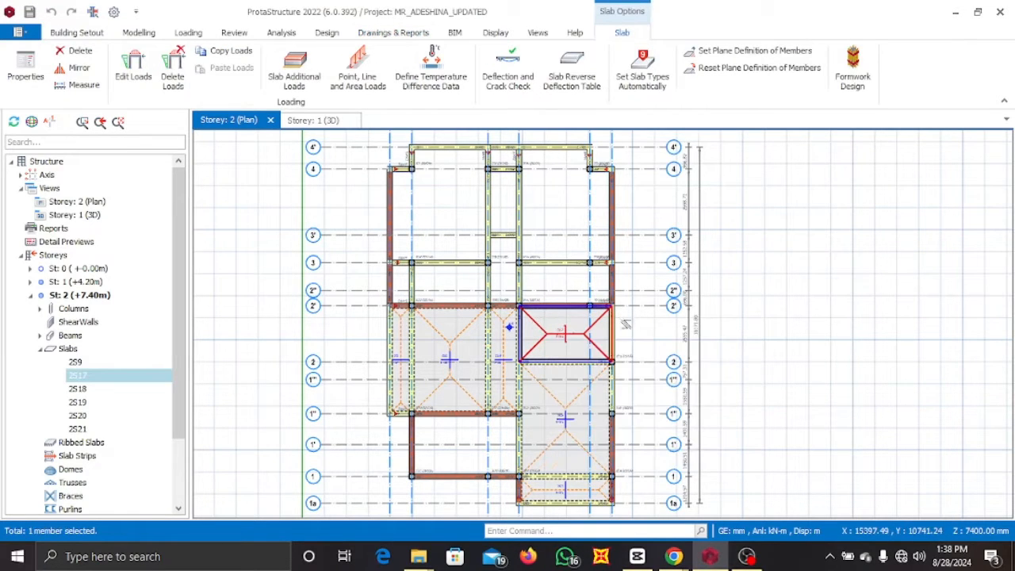
{"action": "right_click", "coordinate": [540, 326]}
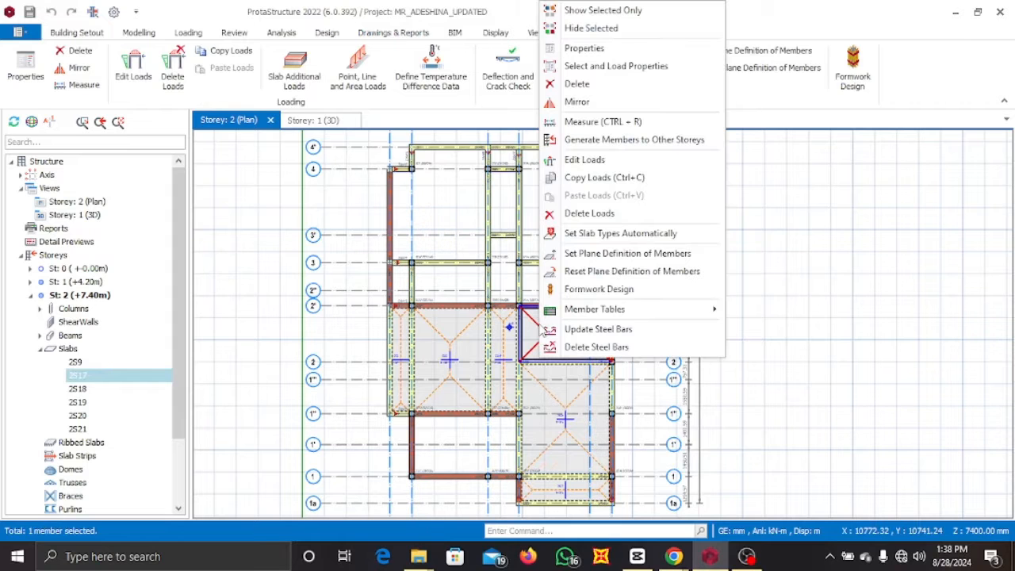
{"action": "left_click", "coordinate": [556, 289]}
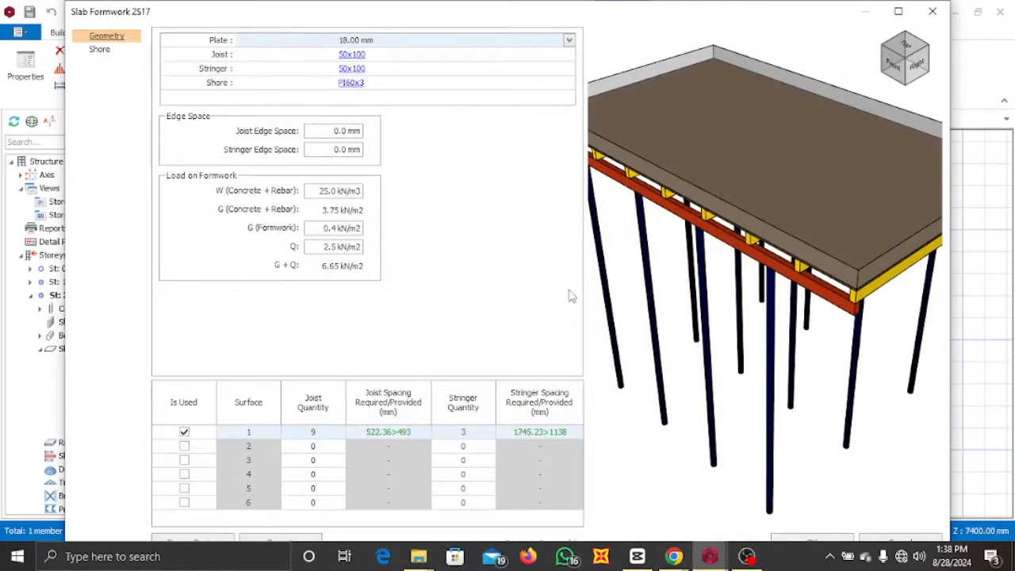
{"action": "left_click", "coordinate": [898, 11]}
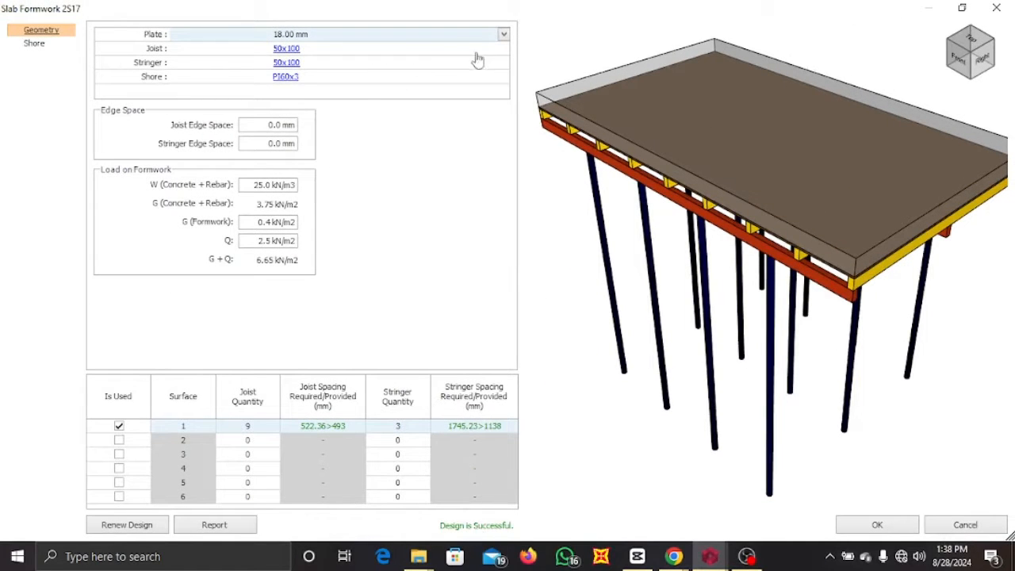
{"action": "scroll", "coordinate": [593, 150], "scroll_direction": "up", "scroll_amount": 3}
{"action": "middle_click_drag", "start_coordinate": [593, 151], "coordinate": [678, 114]}
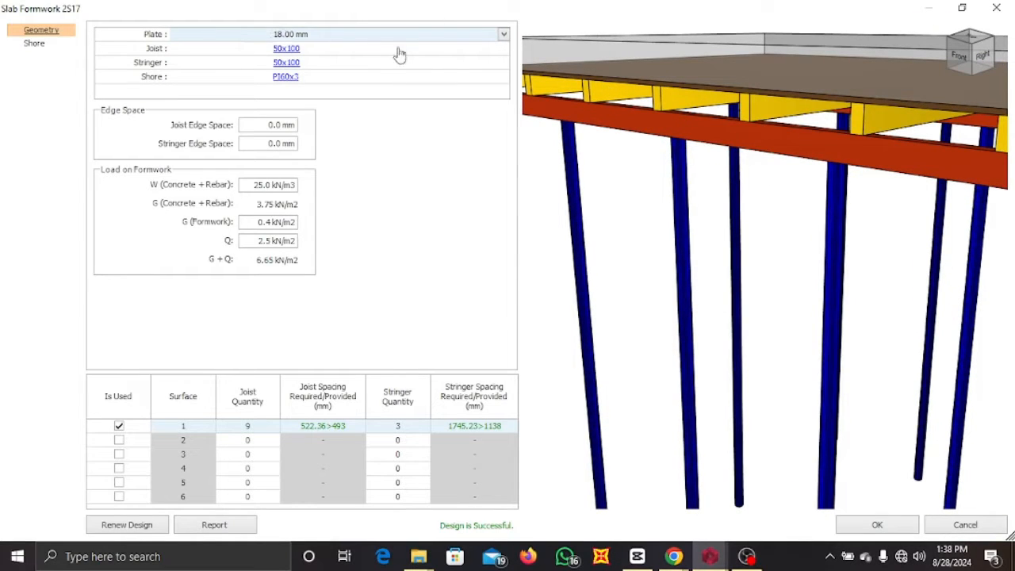
- Set the plate thickness of slab 2S17's formwork to 12.00 mm, renew the design and accept it
{"action": "left_click", "coordinate": [503, 34]}
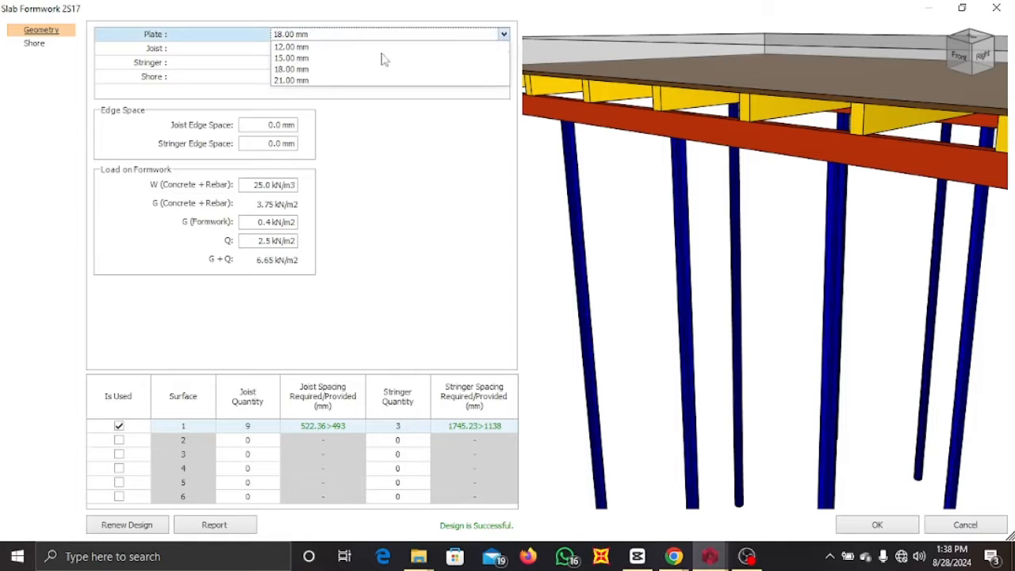
{"action": "left_click", "coordinate": [326, 58]}
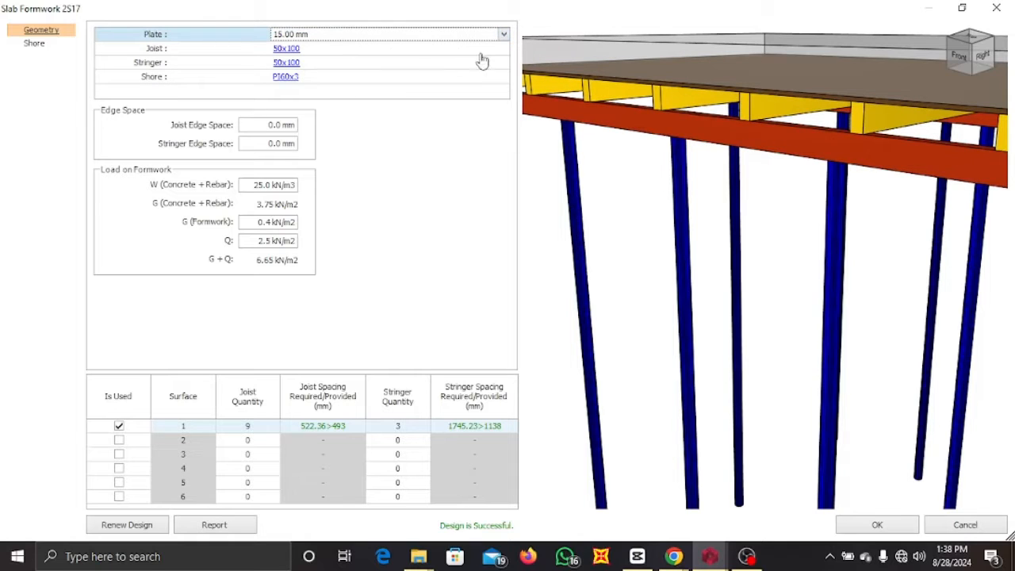
{"action": "left_click", "coordinate": [503, 34]}
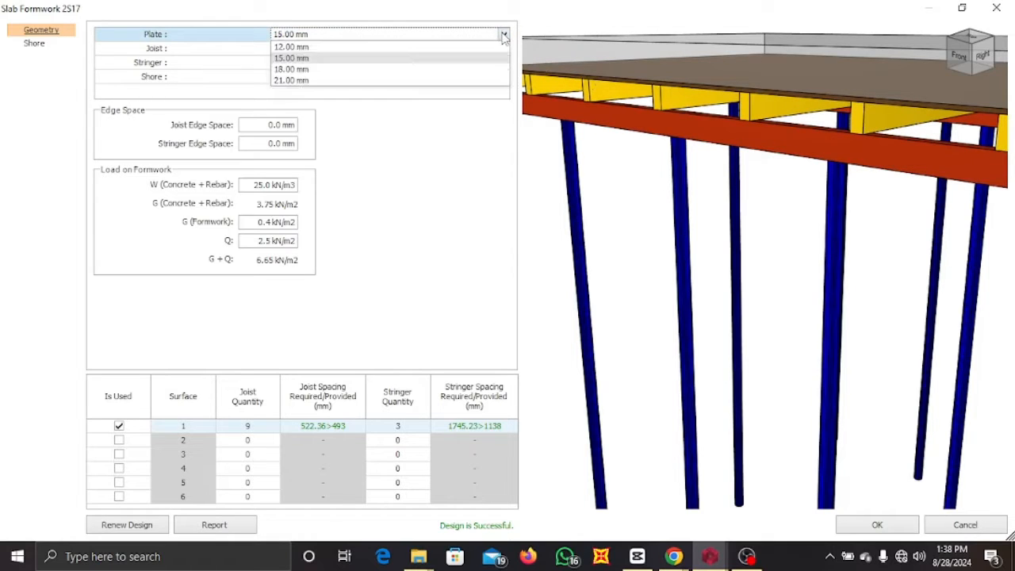
{"action": "left_click", "coordinate": [442, 49]}
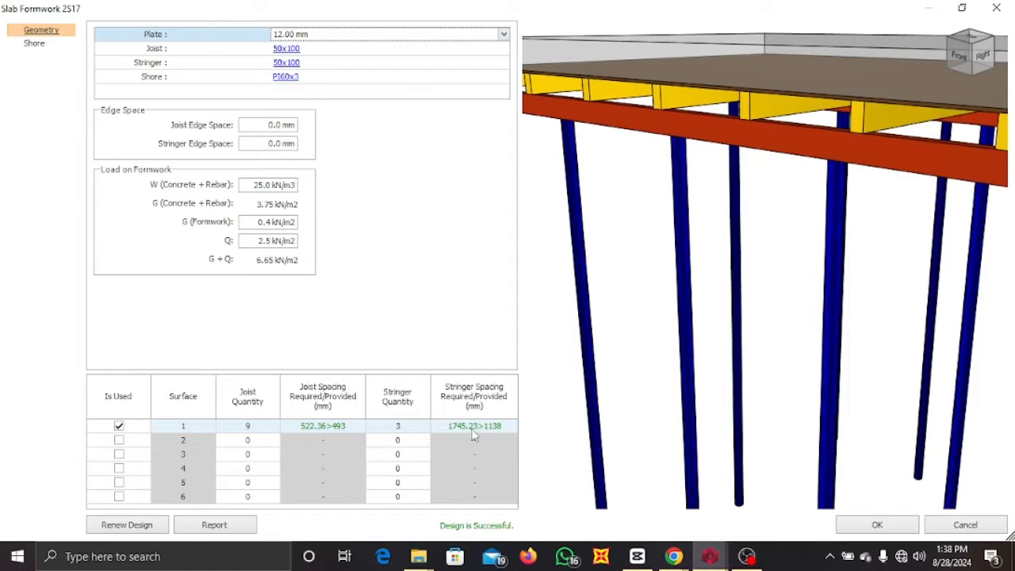
{"action": "left_click", "coordinate": [128, 531]}
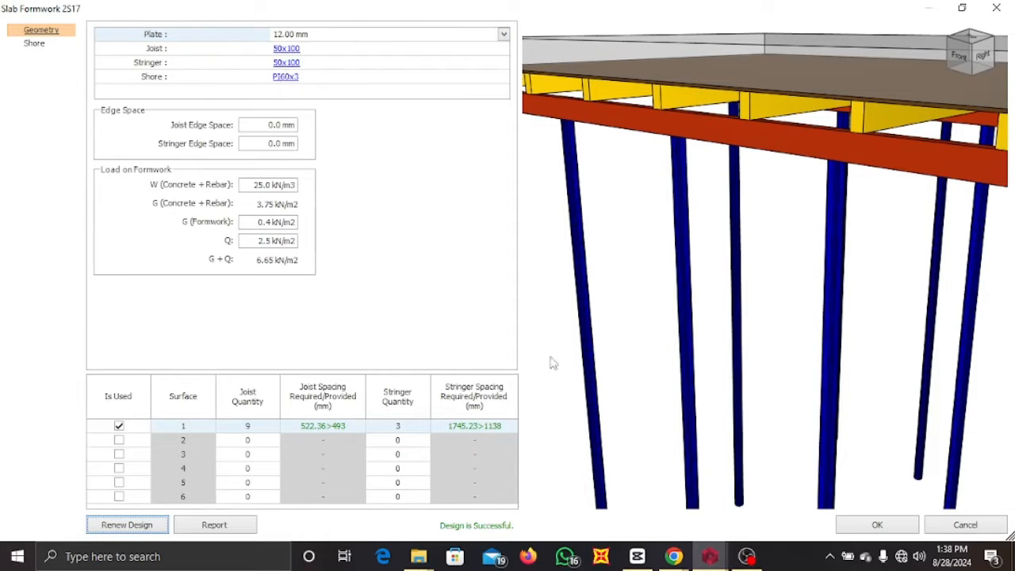
{"action": "left_click", "coordinate": [877, 524]}
- Open the formwork design of beam 2B66, between slabs 2S18 and 2S19, and inspect its 3D model from above
{"action": "scroll", "coordinate": [512, 381], "scroll_direction": "up", "scroll_amount": 3}
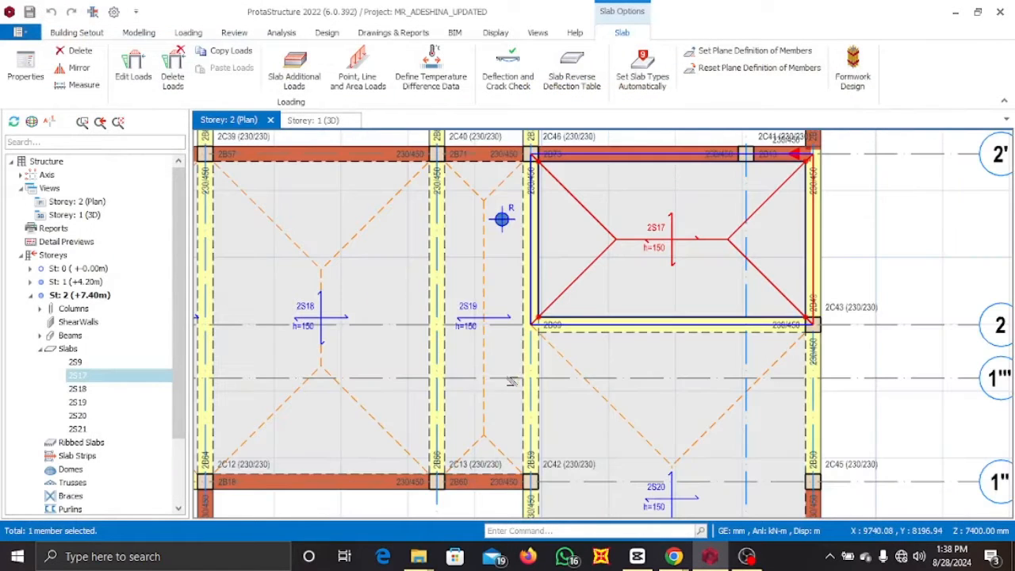
{"action": "left_click", "coordinate": [441, 291]}
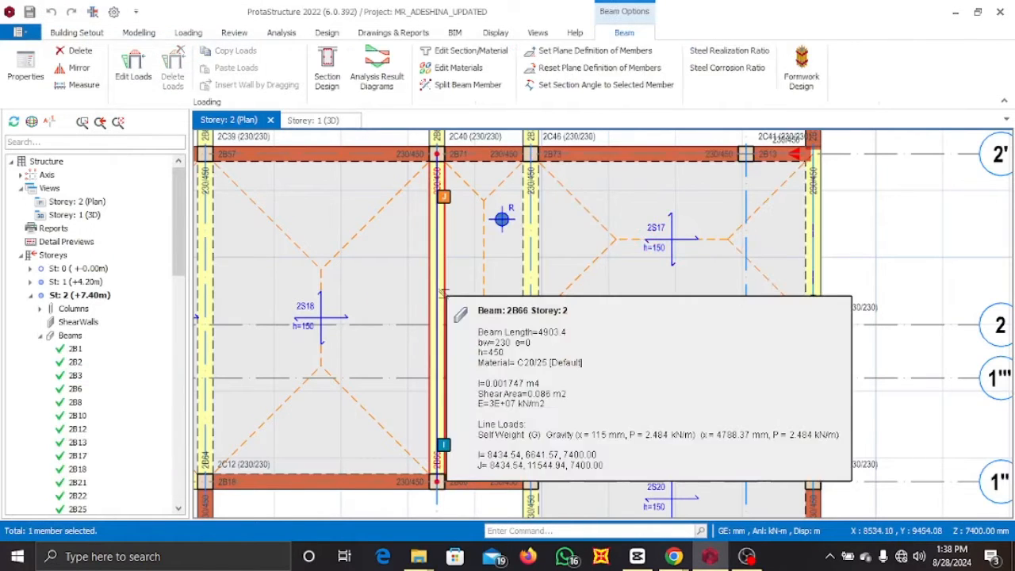
{"action": "right_click", "coordinate": [442, 292]}
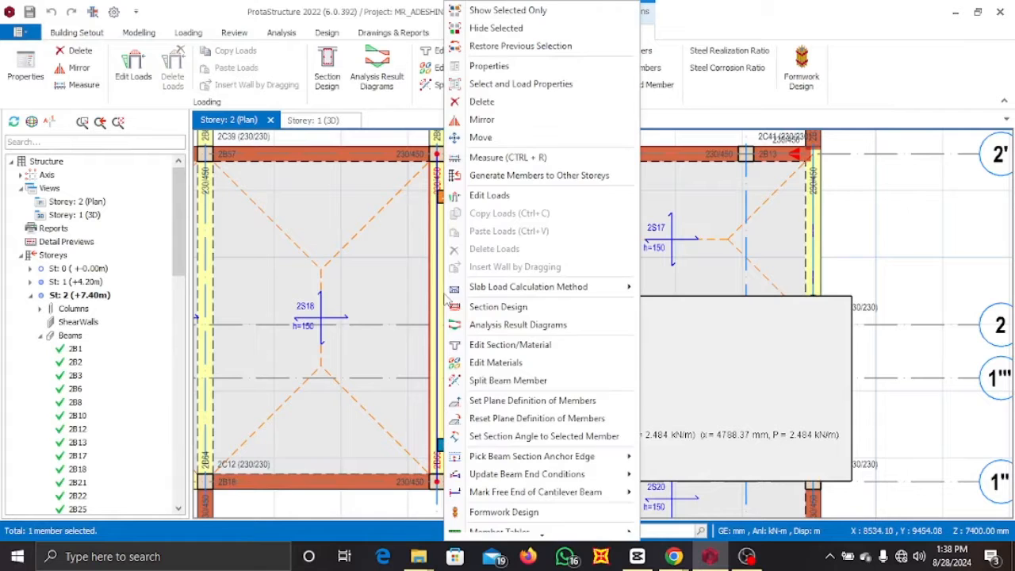
{"action": "left_click", "coordinate": [544, 515]}
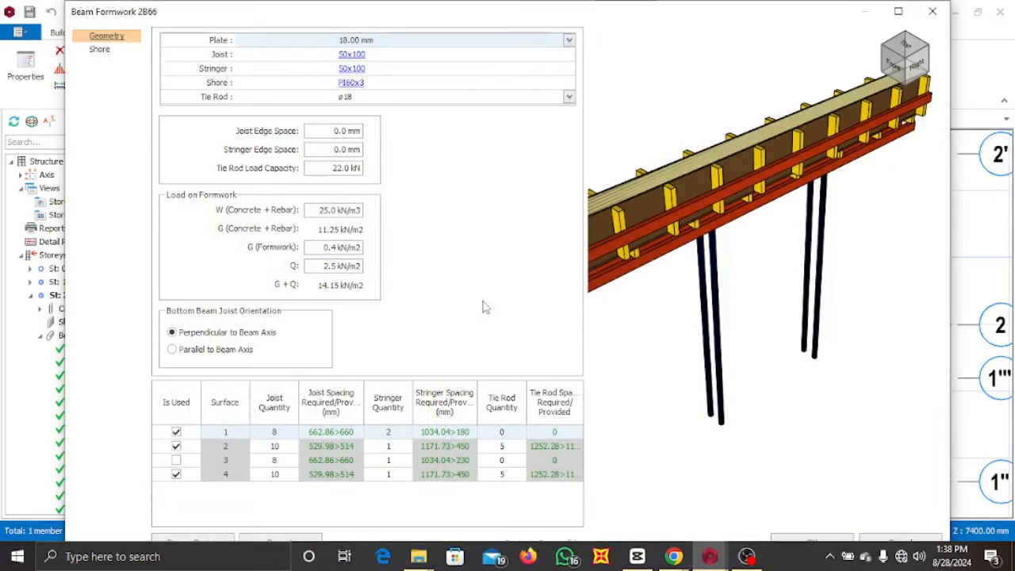
{"action": "scroll", "coordinate": [753, 237], "scroll_direction": "down", "scroll_amount": 5}
{"action": "scroll", "coordinate": [744, 236], "scroll_direction": "up", "scroll_amount": 5}
{"action": "middle_click_drag", "start_coordinate": [735, 241], "coordinate": [783, 268]}
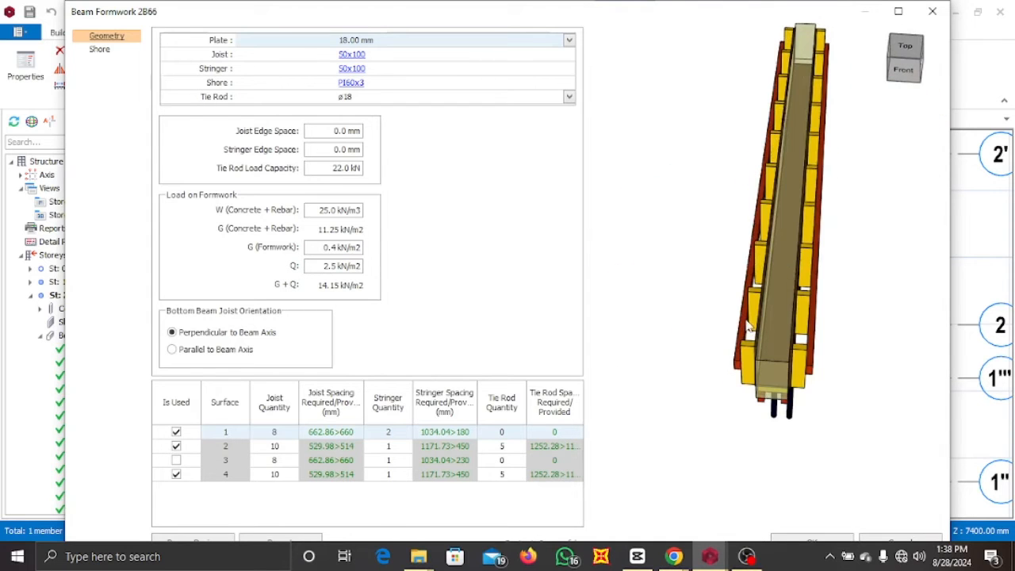
{"action": "scroll", "coordinate": [746, 326], "scroll_direction": "up", "scroll_amount": 4}
{"action": "middle_click_drag", "start_coordinate": [757, 319], "coordinate": [769, 333]}
{"action": "scroll", "coordinate": [769, 334], "scroll_direction": "up", "scroll_amount": 2}
{"action": "middle_click_drag", "start_coordinate": [804, 240], "coordinate": [745, 167]}
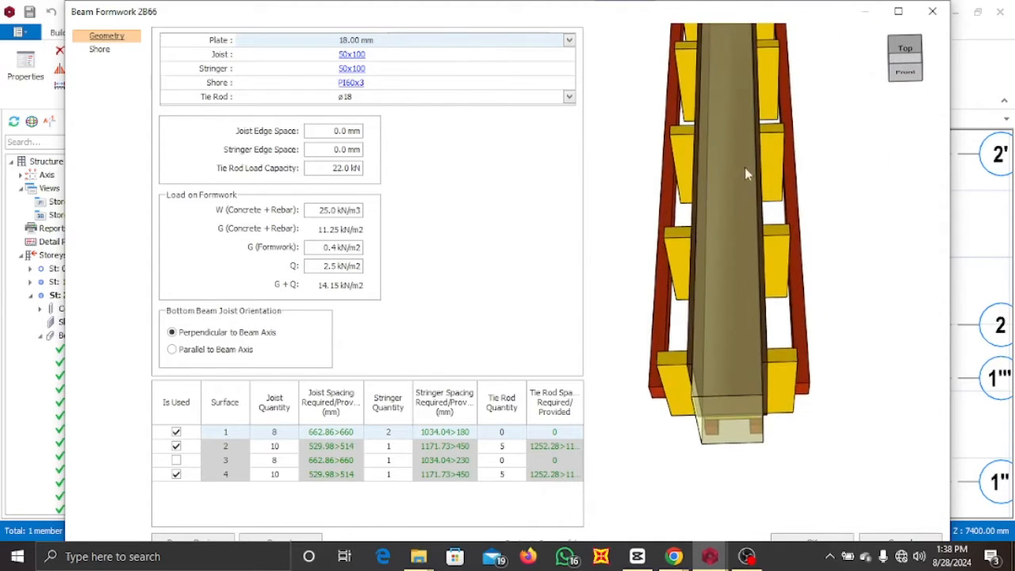
- Set the plate thickness of beam 2B66's formwork to 12.00 mm, renew the design, review the model from the side and accept
{"action": "left_click", "coordinate": [569, 40]}
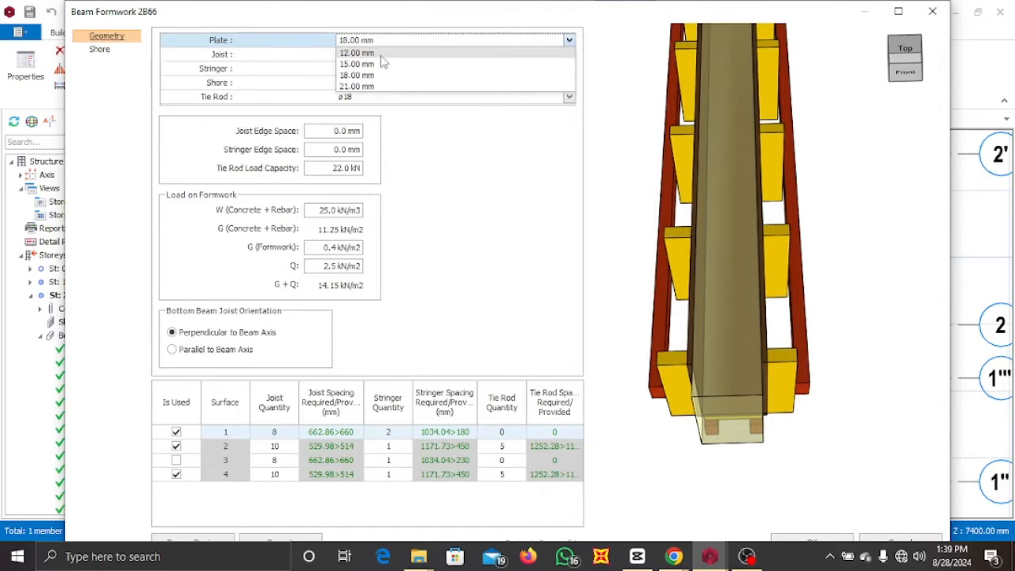
{"action": "left_click", "coordinate": [380, 53]}
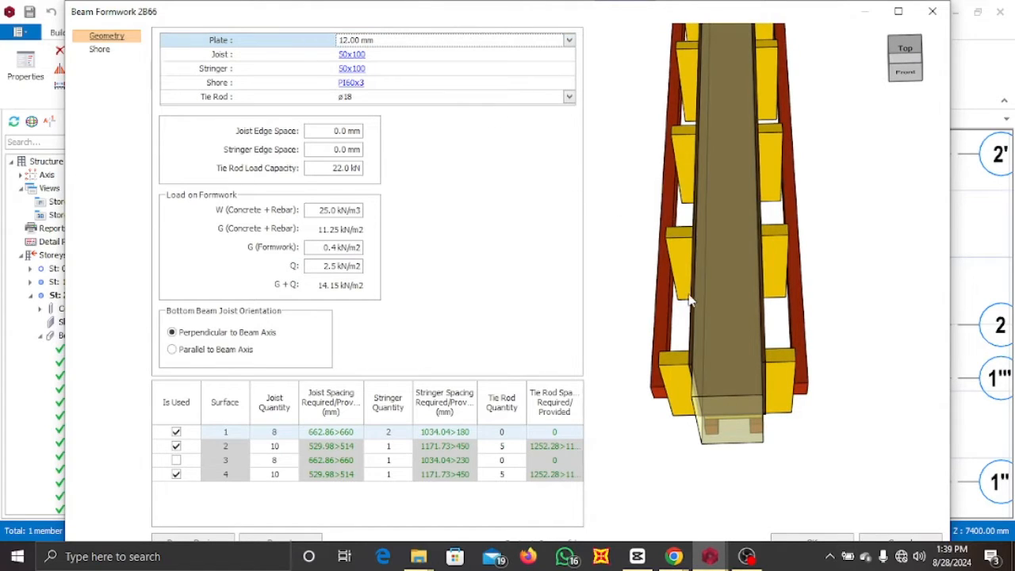
{"action": "left_click", "coordinate": [898, 11]}
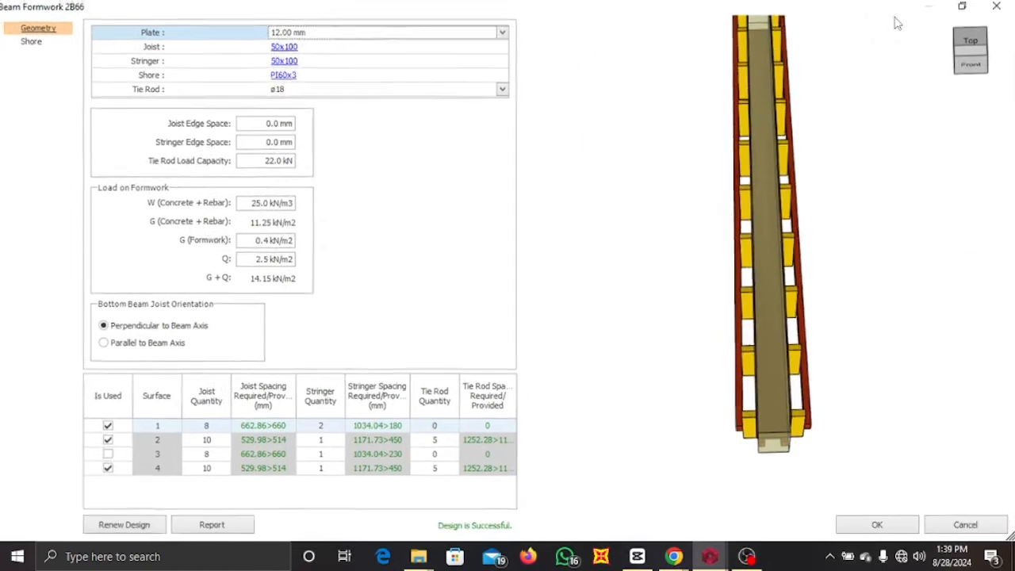
{"action": "left_click", "coordinate": [148, 529]}
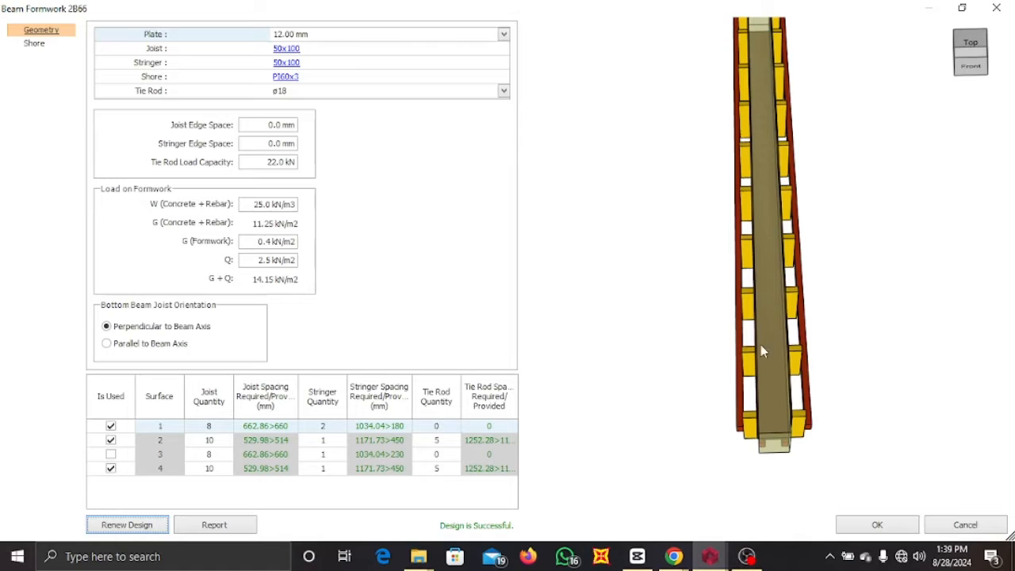
{"action": "middle_click_drag", "start_coordinate": [760, 344], "coordinate": [665, 216]}
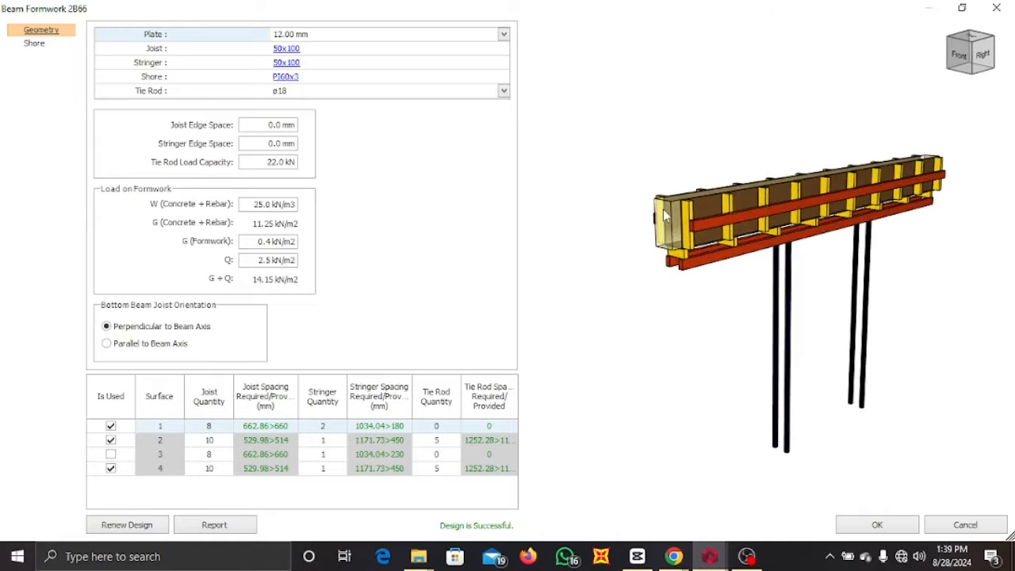
{"action": "left_click", "coordinate": [908, 528]}
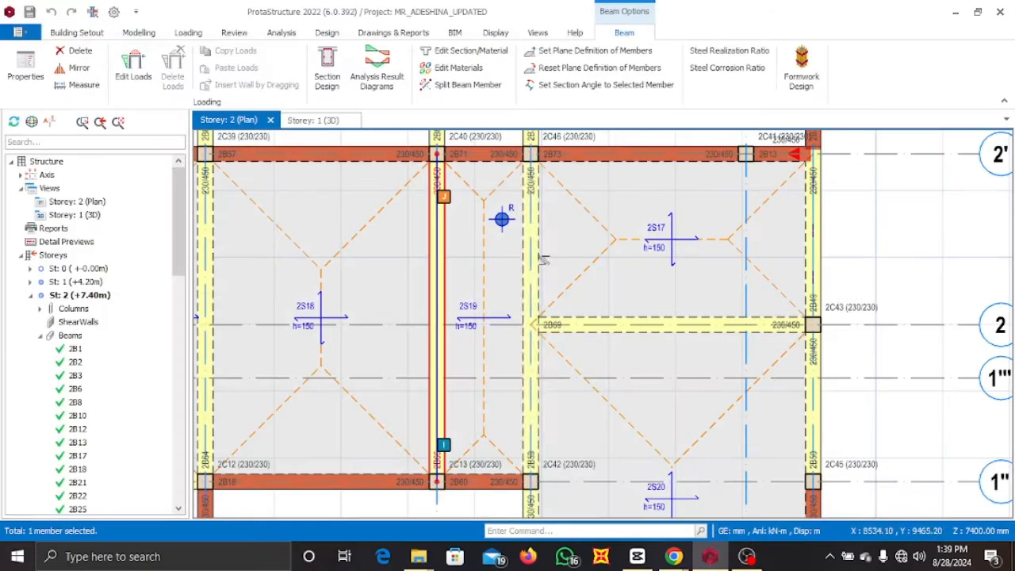
- Open the formwork design of column 2C41, above slab 2S17, and inspect its 3D model from a slightly rotated view
{"action": "scroll", "coordinate": [551, 237], "scroll_direction": "down", "scroll_amount": 3}
{"action": "scroll", "coordinate": [644, 196], "scroll_direction": "up", "scroll_amount": 5}
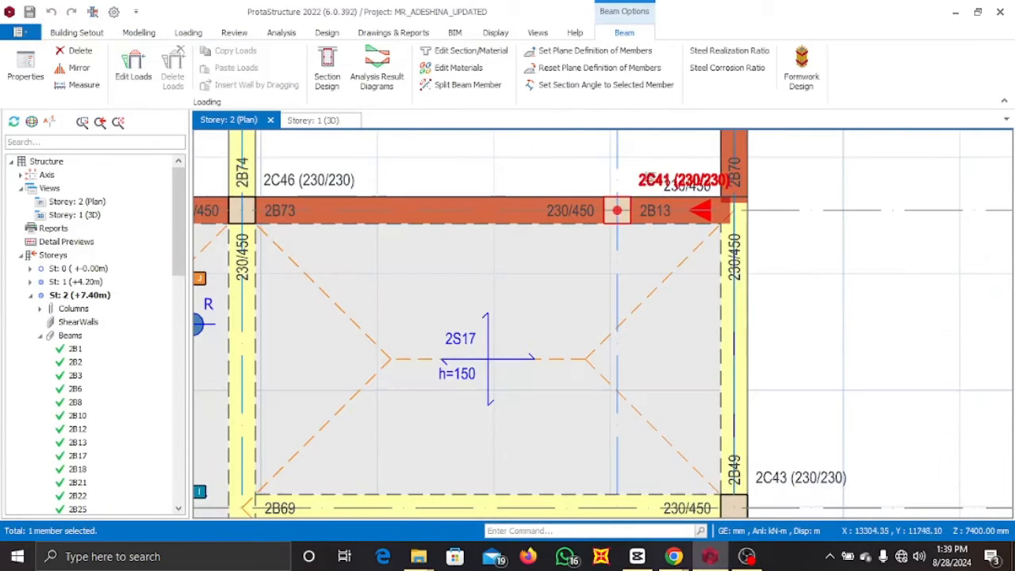
{"action": "left_click", "coordinate": [647, 176]}
{"action": "right_click", "coordinate": [652, 177]}
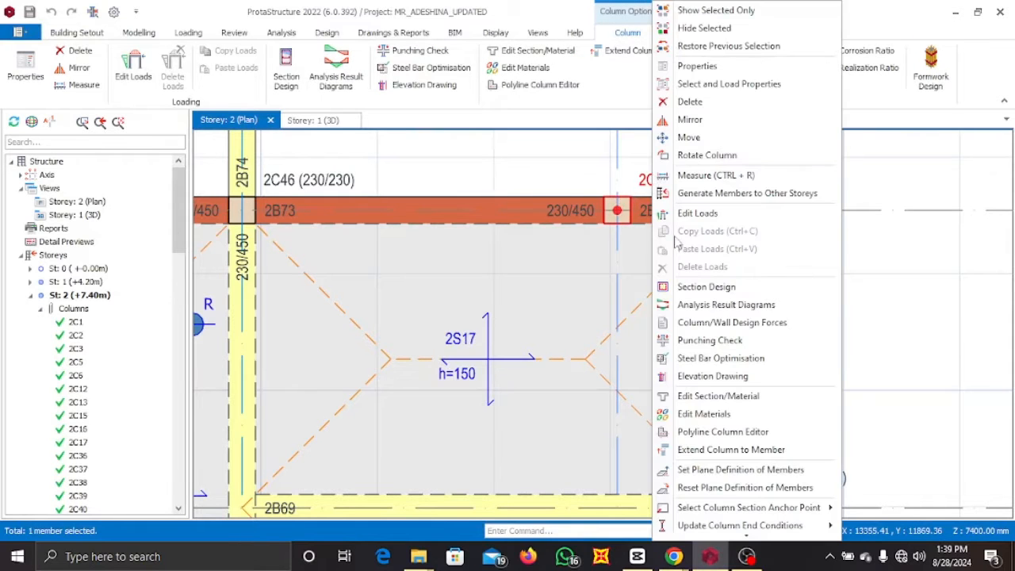
{"action": "scroll", "coordinate": [713, 471], "scroll_direction": "down", "scroll_amount": 2}
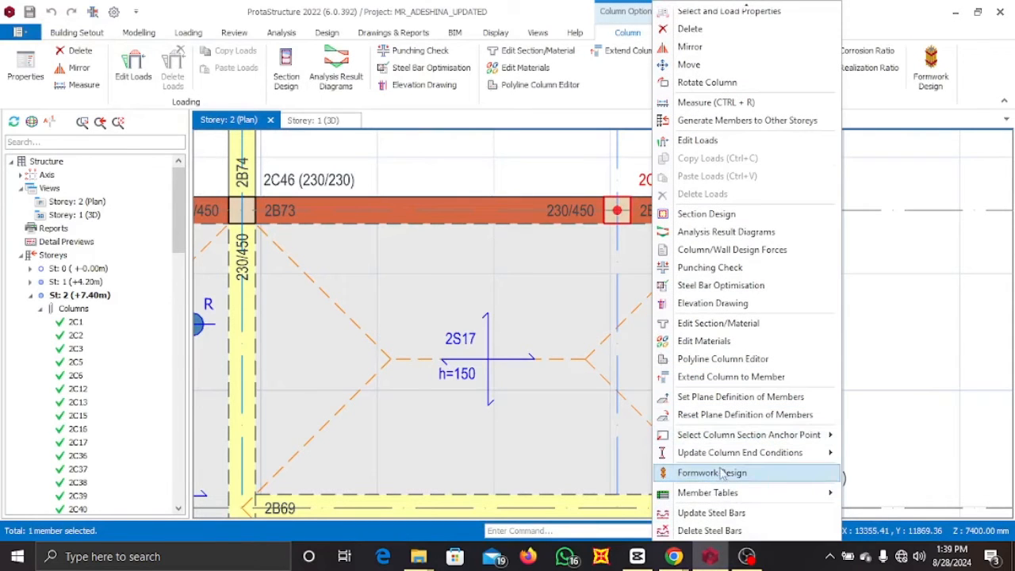
{"action": "left_click", "coordinate": [721, 476]}
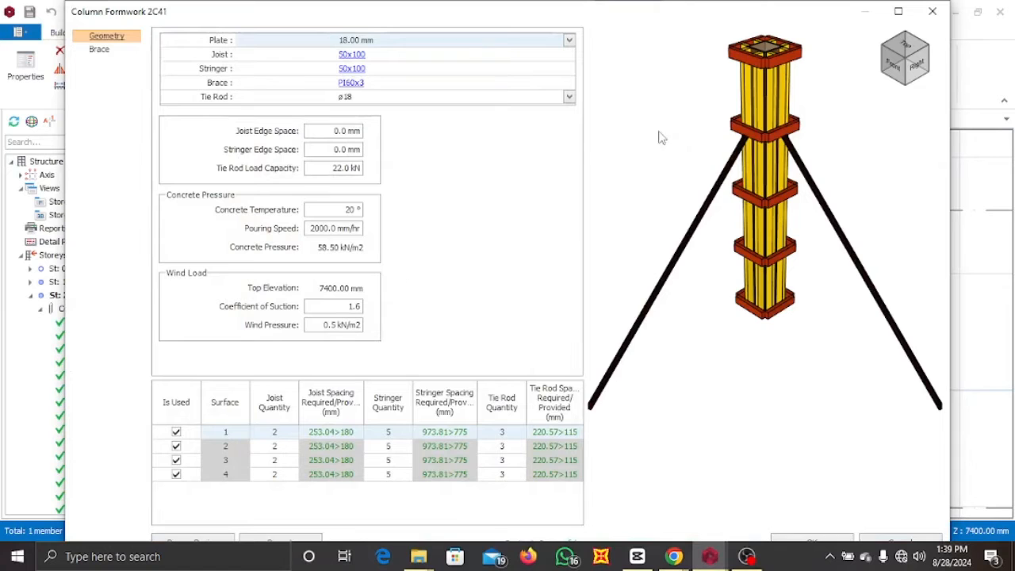
{"action": "scroll", "coordinate": [742, 119], "scroll_direction": "up", "scroll_amount": 2}
{"action": "middle_click_drag", "start_coordinate": [742, 119], "coordinate": [759, 123]}
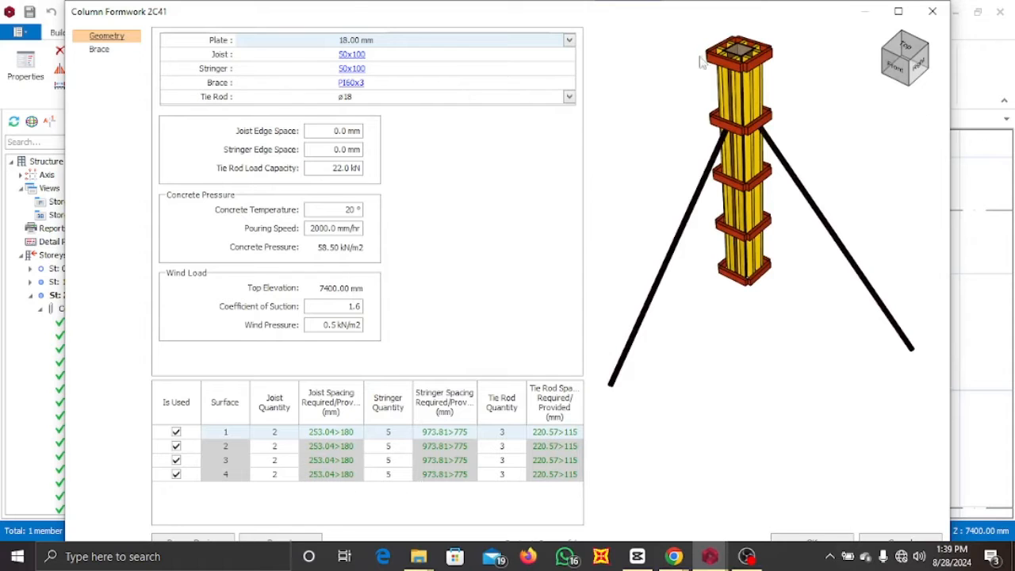
- Renew the formwork design of column 2C41 with its existing settings and accept it
{"action": "left_click", "coordinate": [899, 11]}
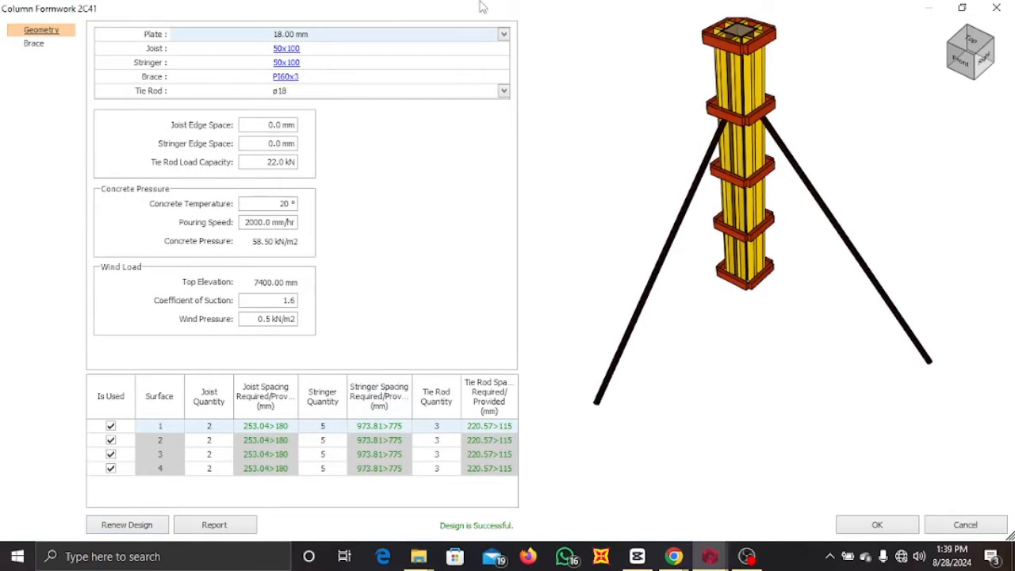
{"action": "left_click", "coordinate": [140, 527]}
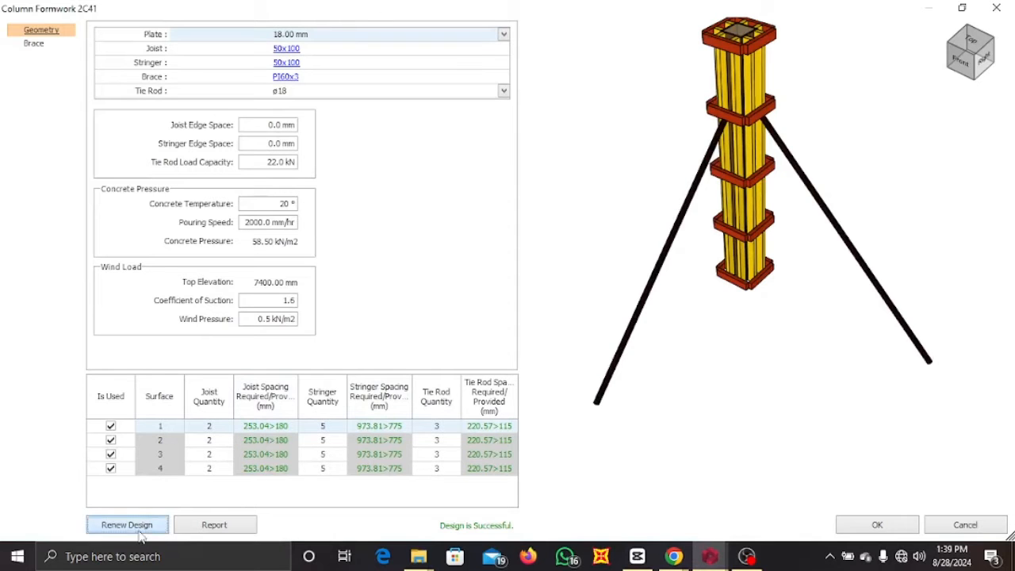
{"action": "left_click", "coordinate": [876, 525]}
- Calculate the Formwork Quantity Table for the building model with Quantity Extraction Tables, leaving the concrete table out
{"action": "scroll", "coordinate": [642, 286], "scroll_direction": "down", "scroll_amount": 3}
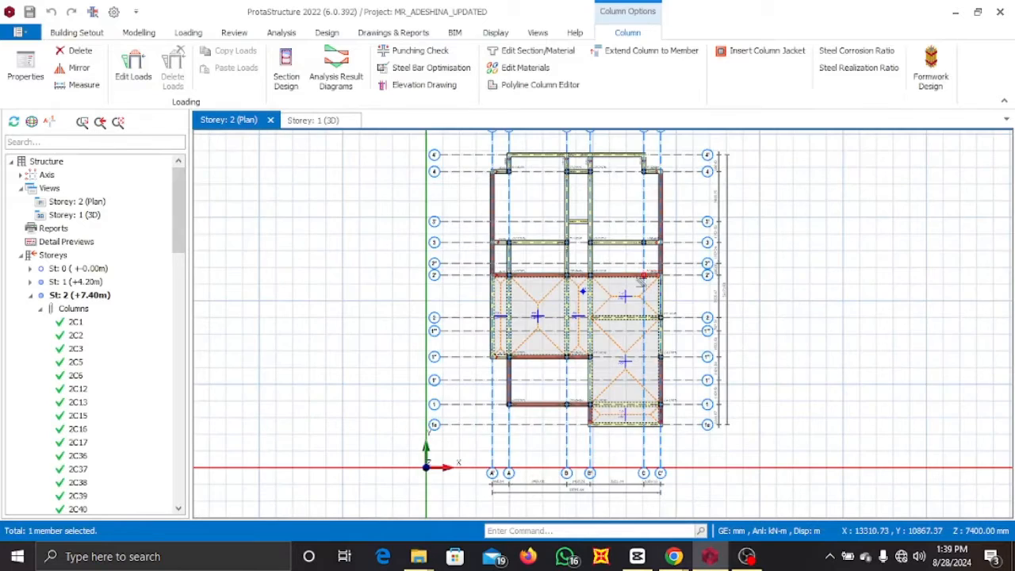
{"action": "scroll", "coordinate": [639, 280], "scroll_direction": "up", "scroll_amount": 5}
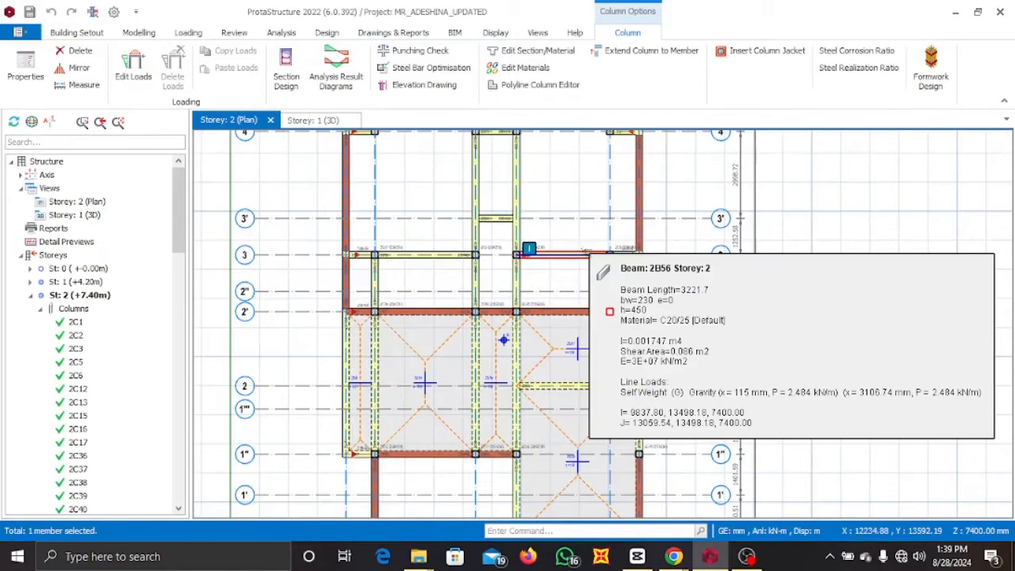
{"action": "scroll", "coordinate": [591, 255], "scroll_direction": "down", "scroll_amount": 3}
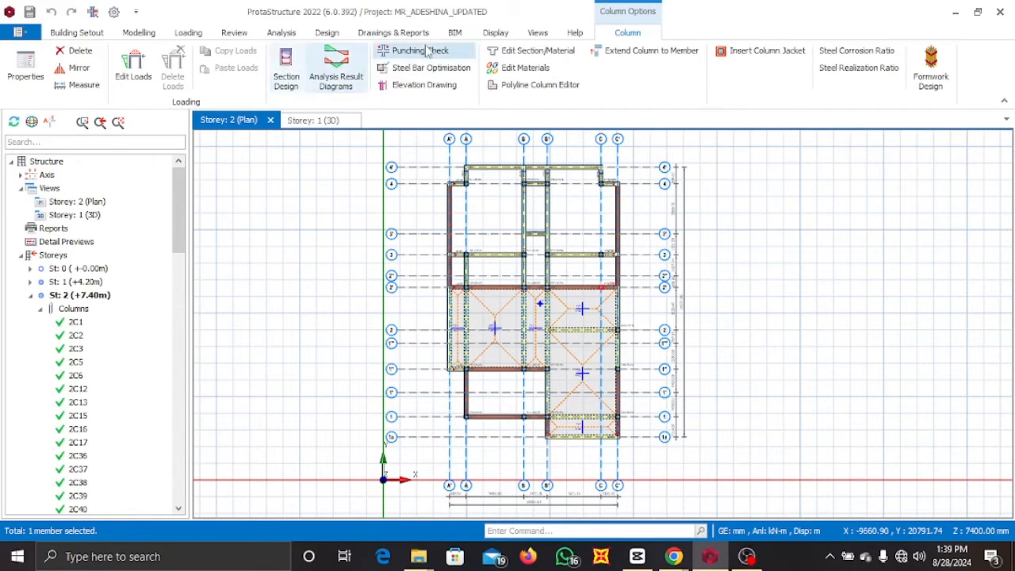
{"action": "left_click", "coordinate": [393, 32]}
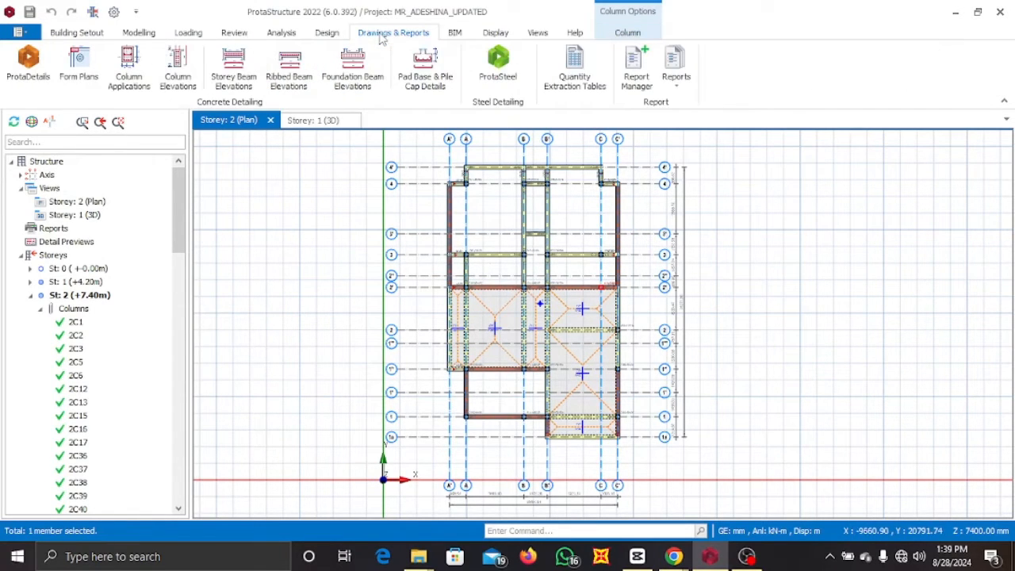
{"action": "left_click", "coordinate": [602, 85]}
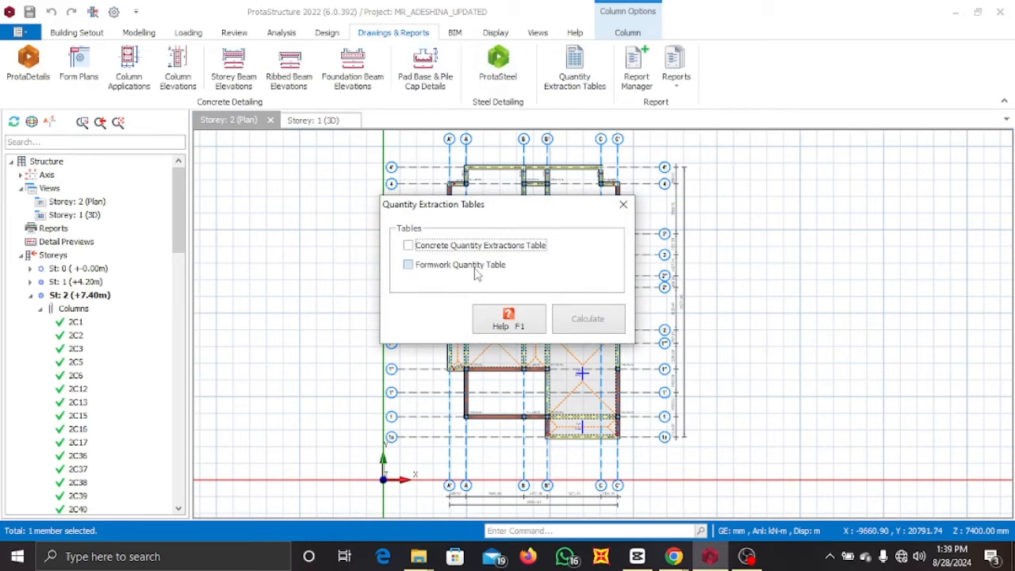
{"action": "left_click", "coordinate": [475, 267]}
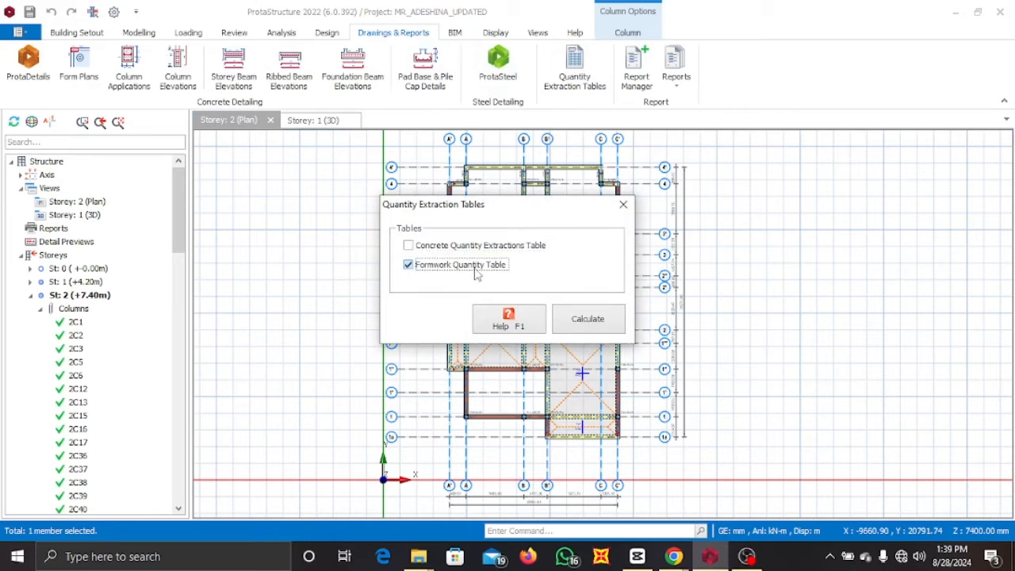
{"action": "left_click", "coordinate": [585, 325]}
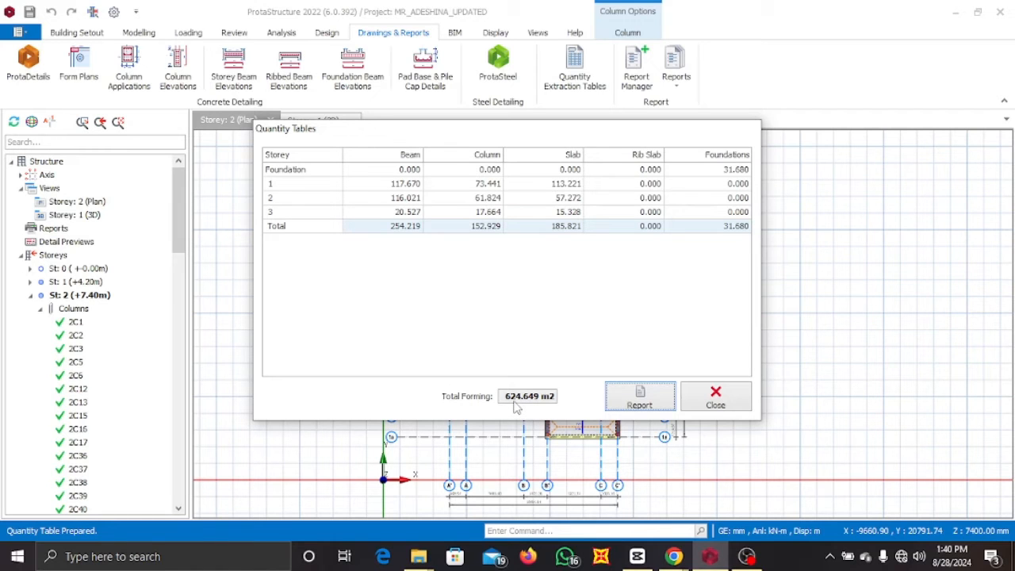
- Generate the report of the formwork quantities, review its pad footing and beam tables, and return to the storey 2 plan
{"action": "left_click", "coordinate": [653, 402]}
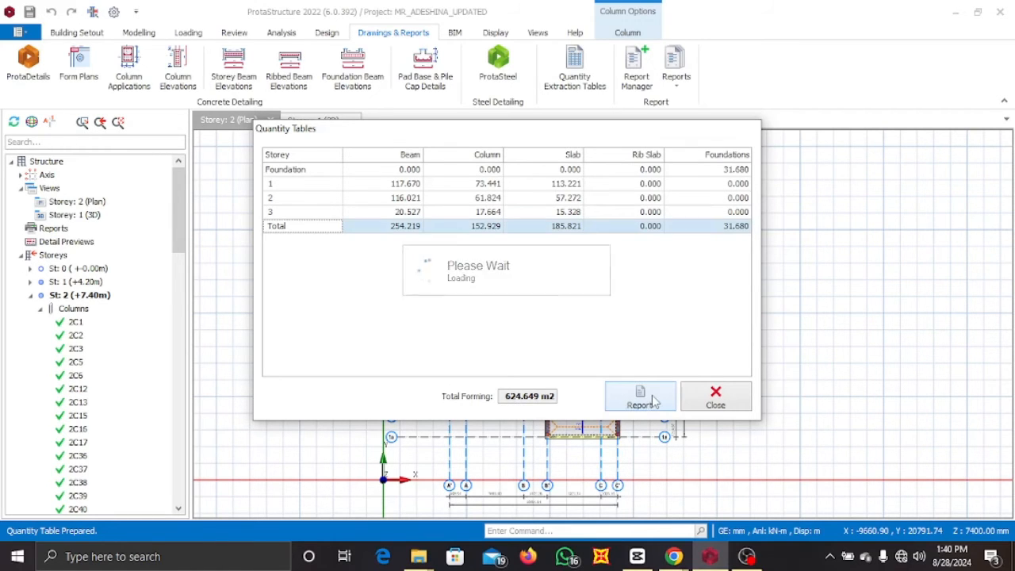
{"action": "scroll", "coordinate": [452, 263], "scroll_direction": "down", "scroll_amount": 15}
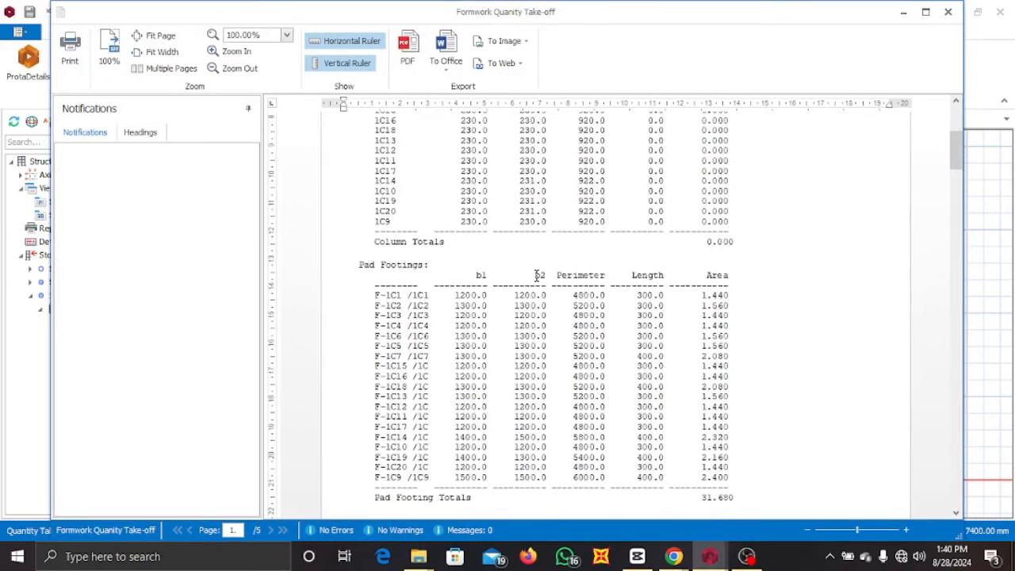
{"action": "scroll", "coordinate": [517, 292], "scroll_direction": "down", "scroll_amount": 5}
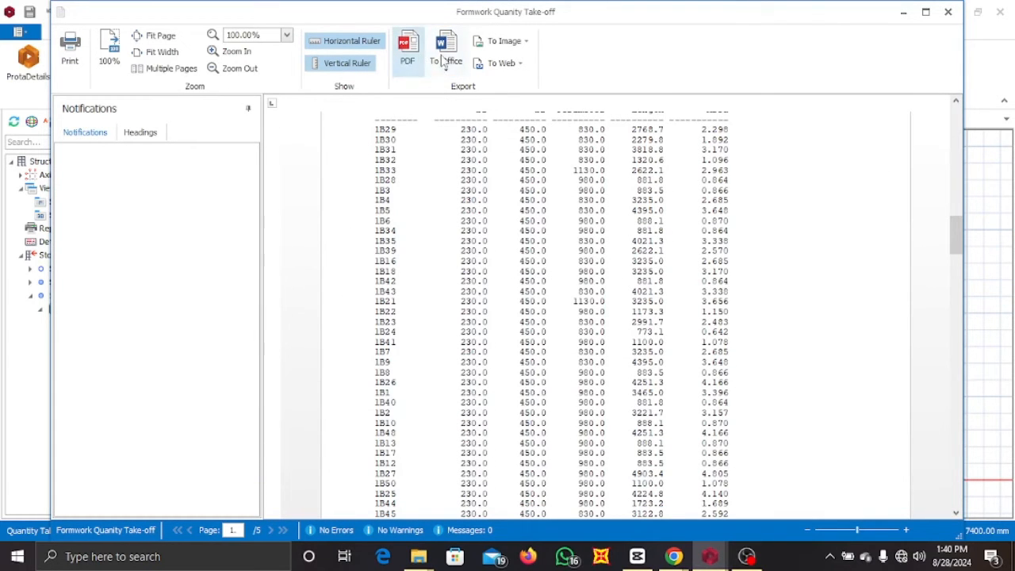
{"action": "left_click", "coordinate": [947, 11]}
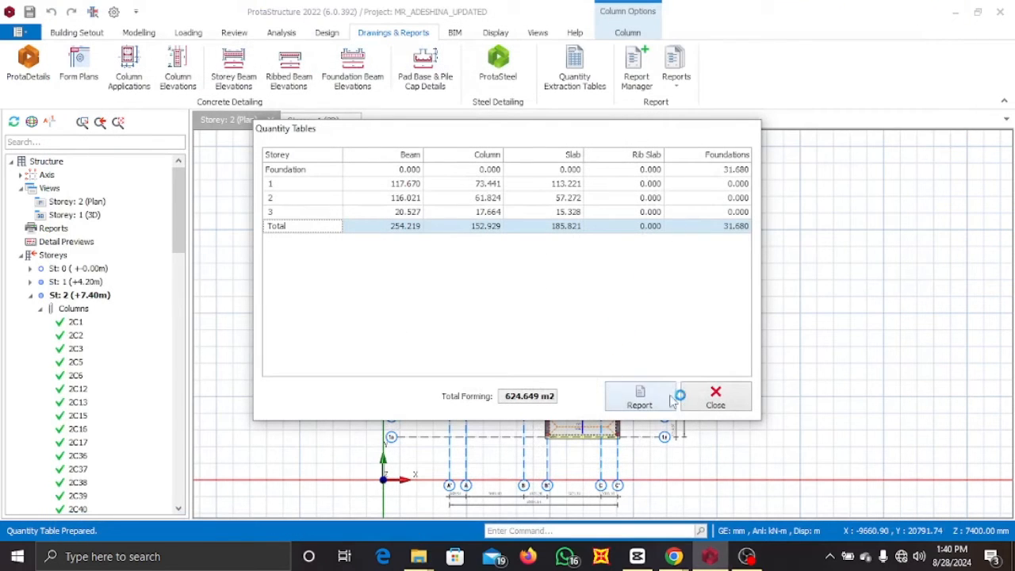
{"action": "left_click", "coordinate": [708, 401]}
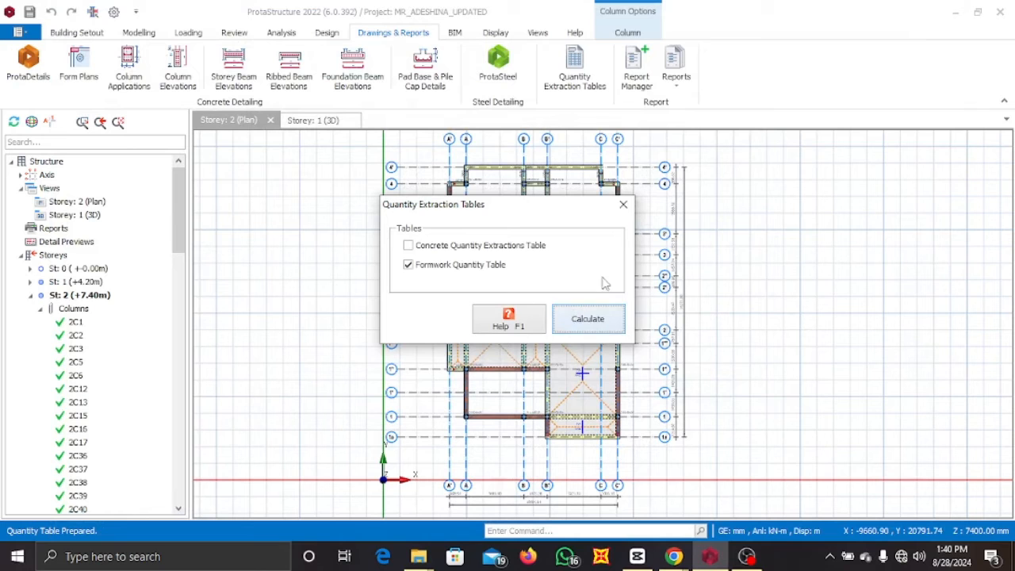
{"action": "left_click", "coordinate": [623, 207]}
{"action": "scroll", "coordinate": [632, 205], "scroll_direction": "up", "scroll_amount": 3}
{"action": "scroll", "coordinate": [632, 204], "scroll_direction": "down", "scroll_amount": 3}
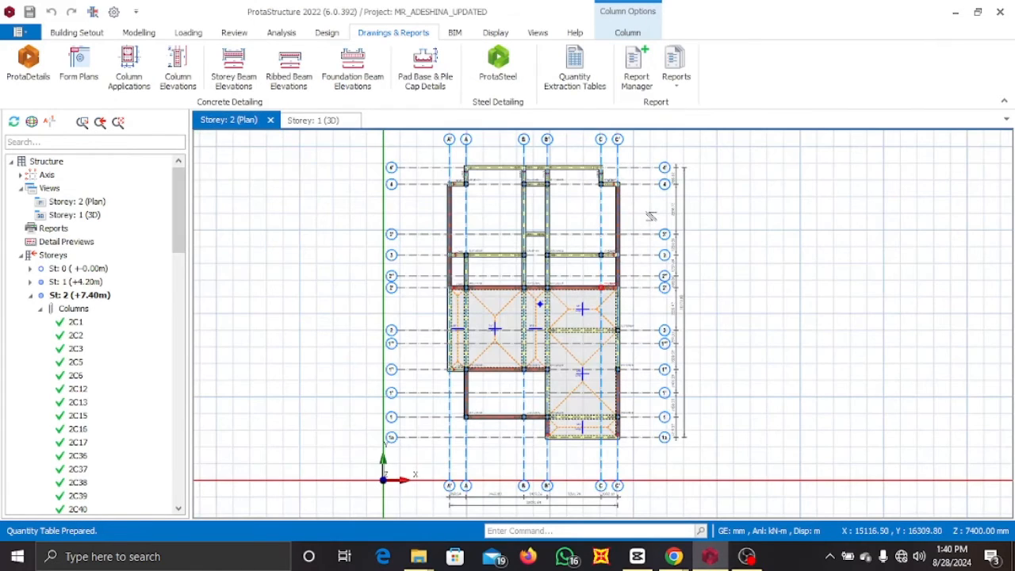